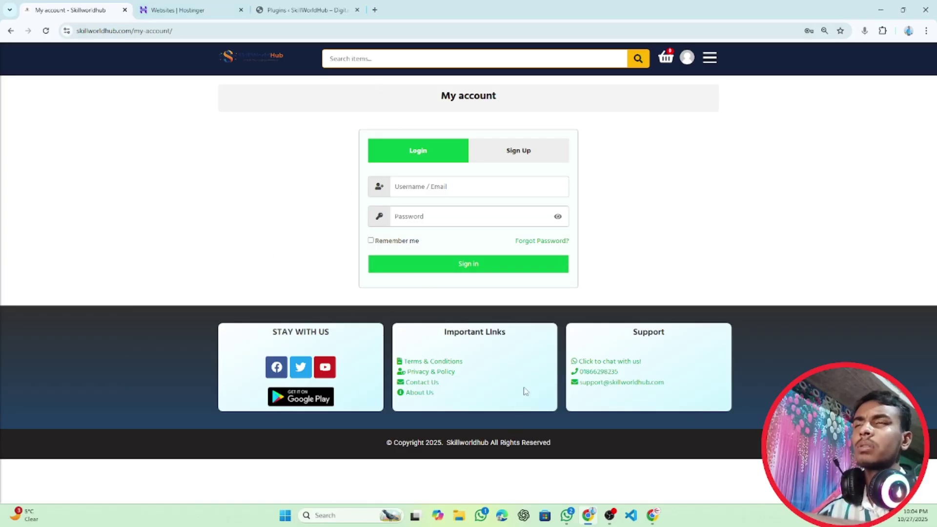
Switch to the Chrome window with the WordPress dashboard and search the new plugins for "Advanced Google reCAPTCHA"
{"action": "left_click", "coordinate": [653, 517]}
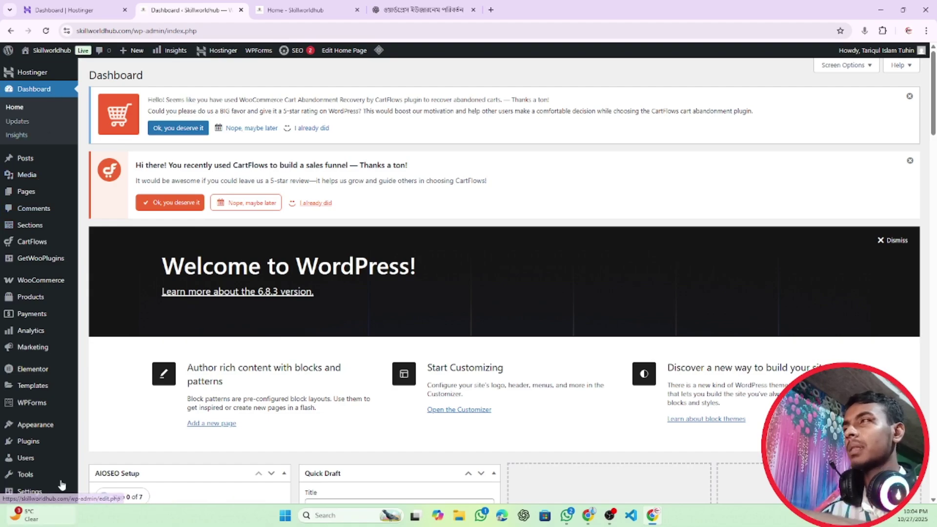
{"action": "mouse_move", "coordinate": [45, 444]}
{"action": "left_click", "coordinate": [111, 458]}
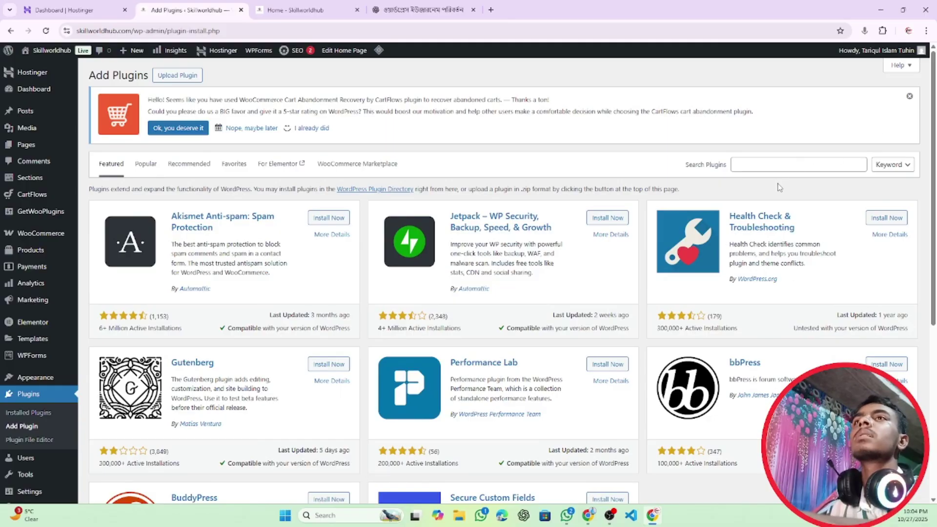
{"action": "left_click", "coordinate": [776, 167]}
{"action": "type", "text": "Advanced Google reCAPTCHA"}
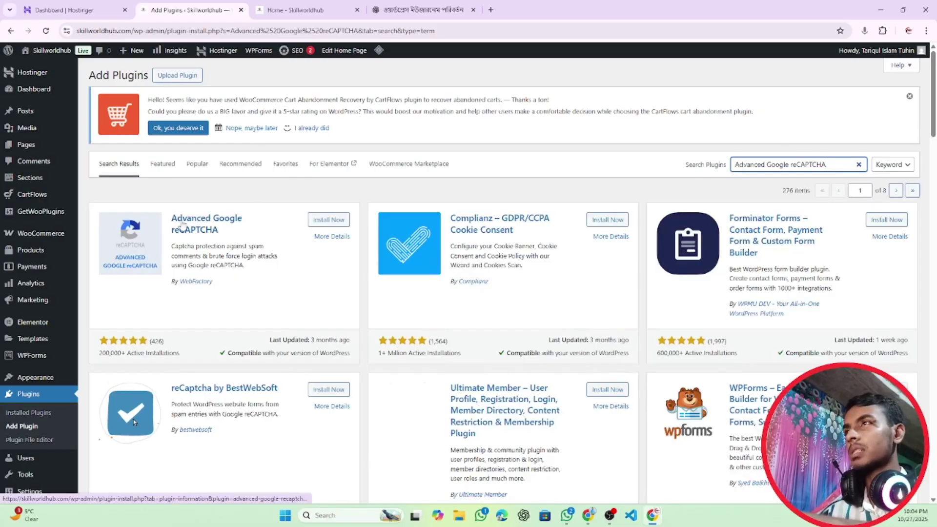
Install and activate the Advanced Google reCAPTCHA plugin by WebFactory
{"action": "key", "text": "ctrl+plus"}
{"action": "key", "text": "ctrl+plus"}
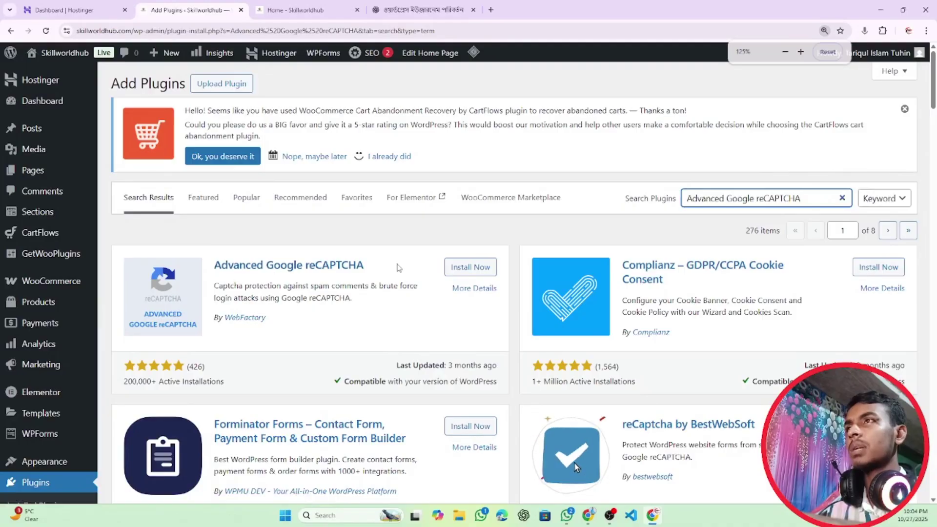
{"action": "left_click", "coordinate": [473, 266]}
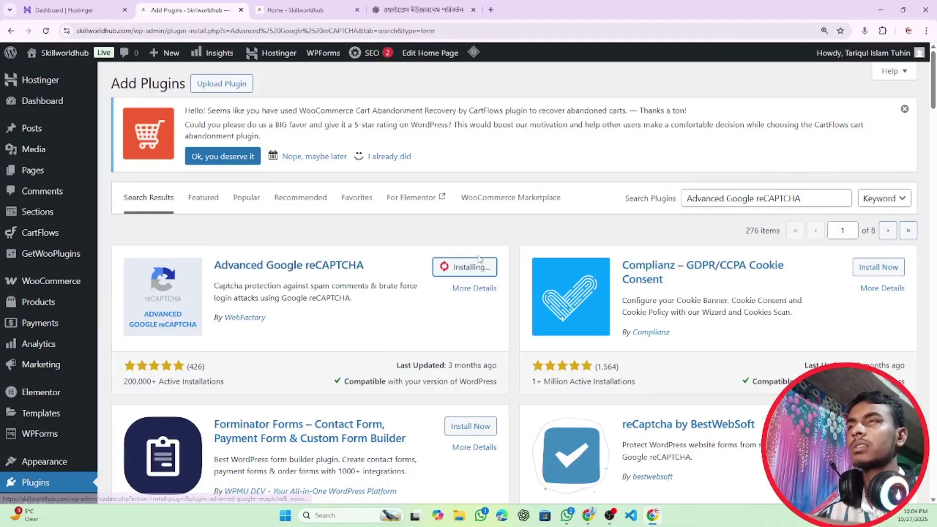
{"action": "key", "text": "ctrl+minus"}
{"action": "key", "text": "ctrl+minus"}
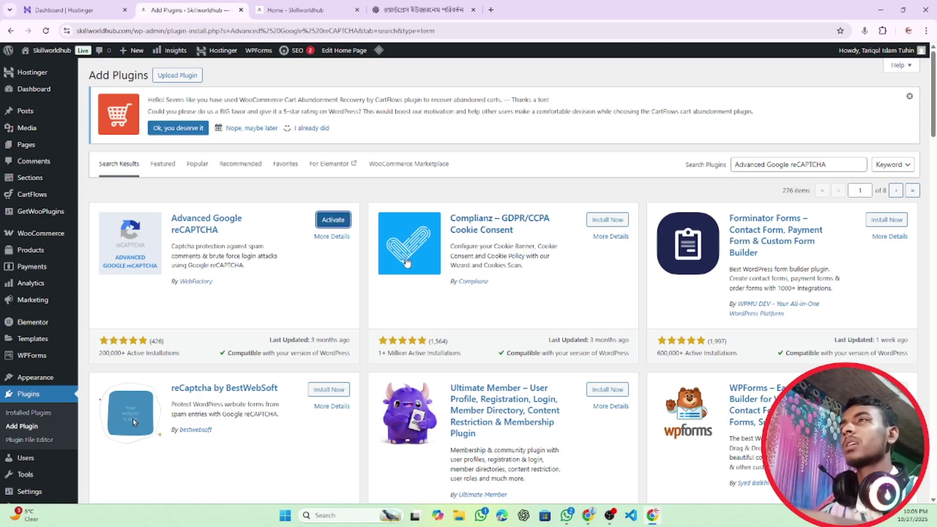
{"action": "left_click", "coordinate": [335, 222]}
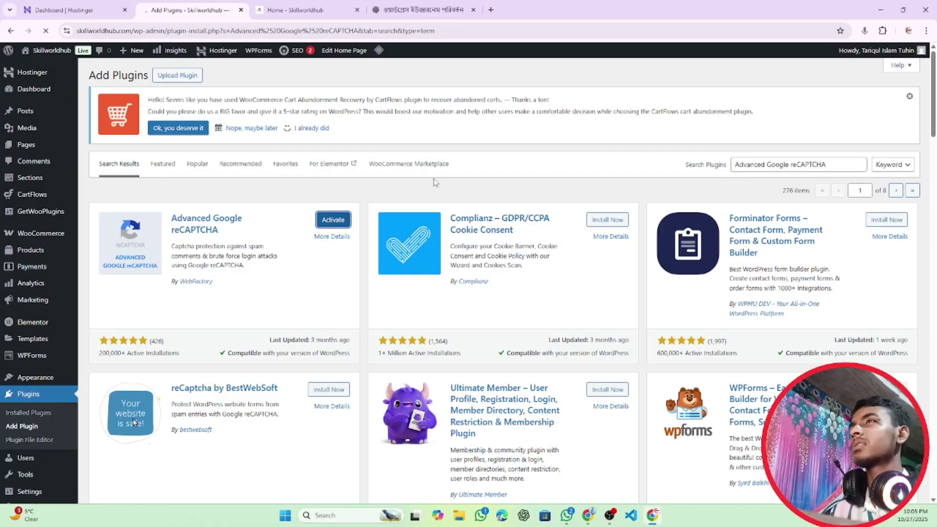
Open the settings of the Advanced Google reCAPTCHA plugin and dismiss the PRO licence offer
{"action": "scroll", "coordinate": [345, 321], "scroll_direction": "down", "scroll_amount": 2}
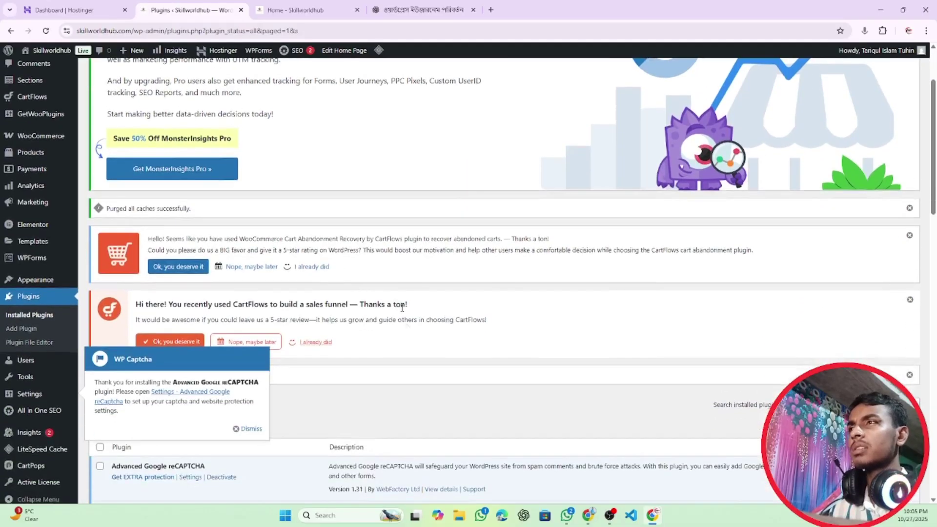
{"action": "scroll", "coordinate": [305, 406], "scroll_direction": "down", "scroll_amount": 2}
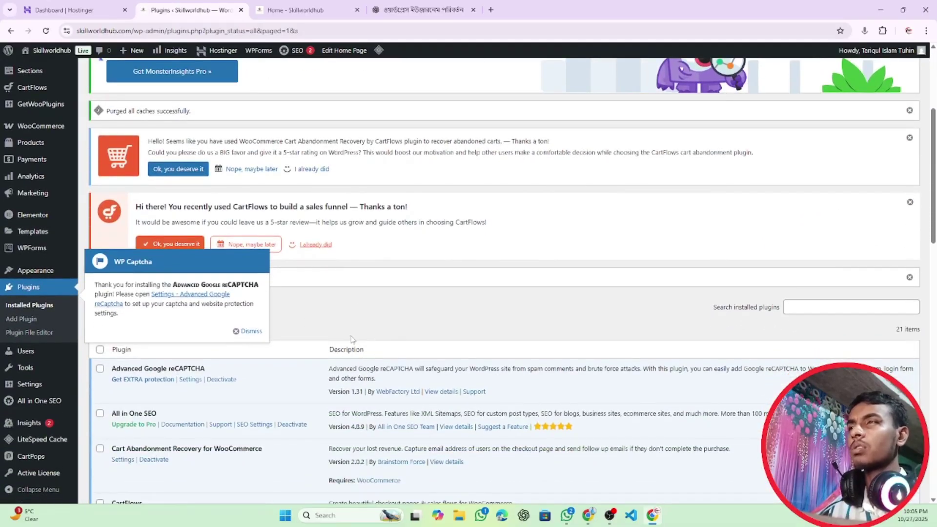
{"action": "left_click", "coordinate": [192, 380]}
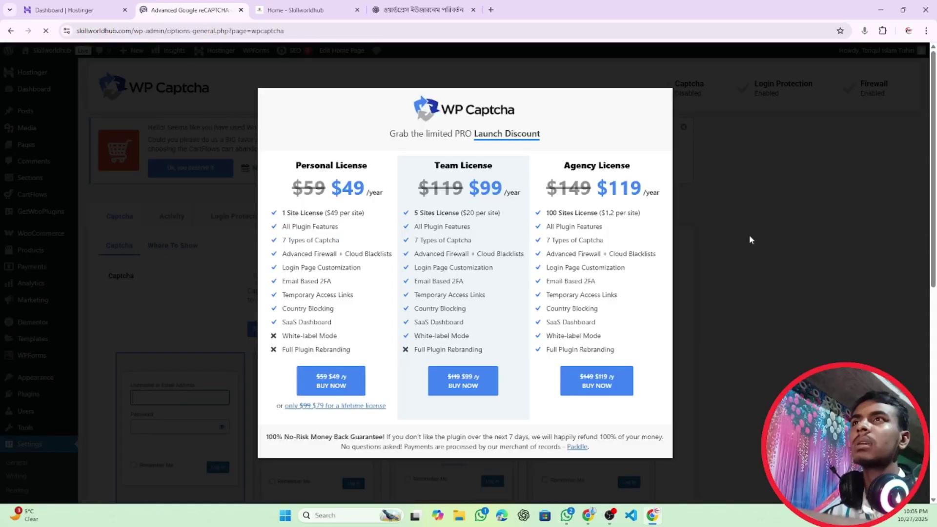
{"action": "left_click", "coordinate": [177, 90]}
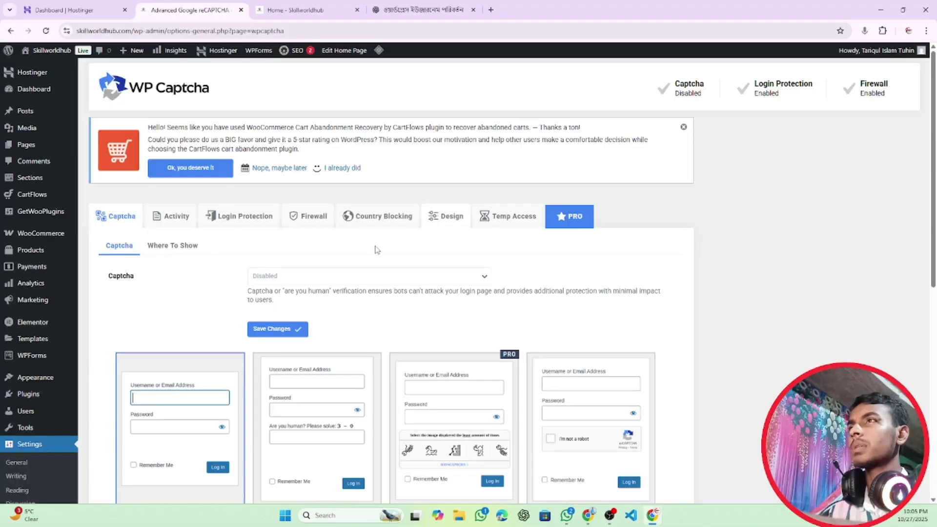
Review the available captcha types and choose Google reCAPTCHA v2 as the site's captcha
{"action": "scroll", "coordinate": [267, 264], "scroll_direction": "down", "scroll_amount": 3}
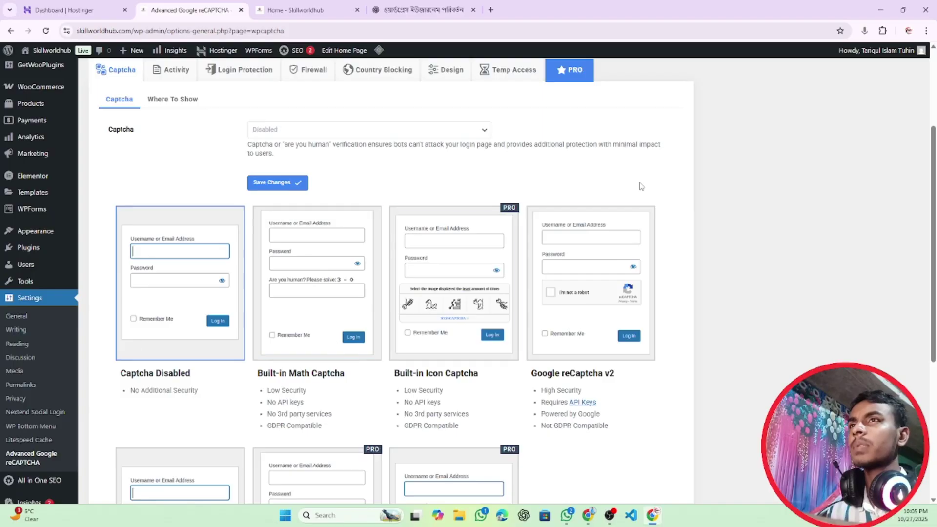
{"action": "scroll", "coordinate": [552, 272], "scroll_direction": "down", "scroll_amount": 1}
{"action": "scroll", "coordinate": [551, 272], "scroll_direction": "down", "scroll_amount": 2}
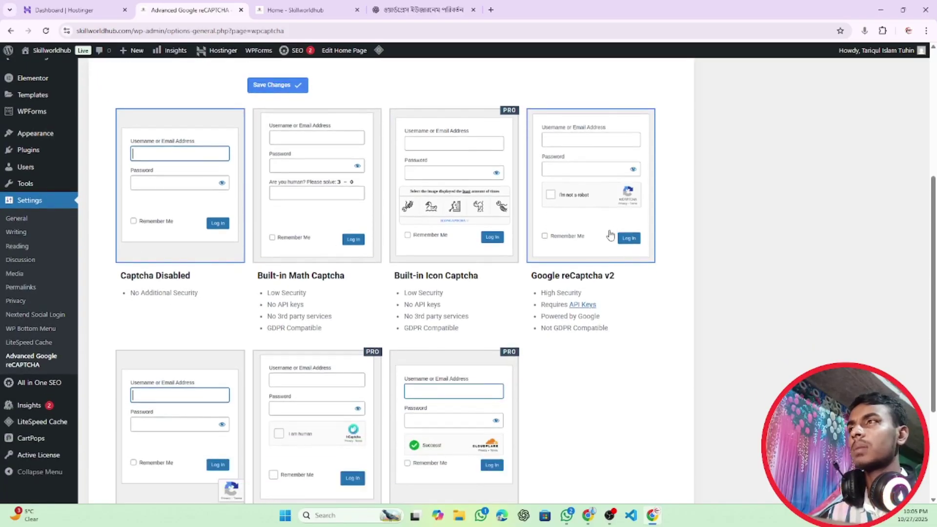
{"action": "scroll", "coordinate": [608, 235], "scroll_direction": "down", "scroll_amount": 3}
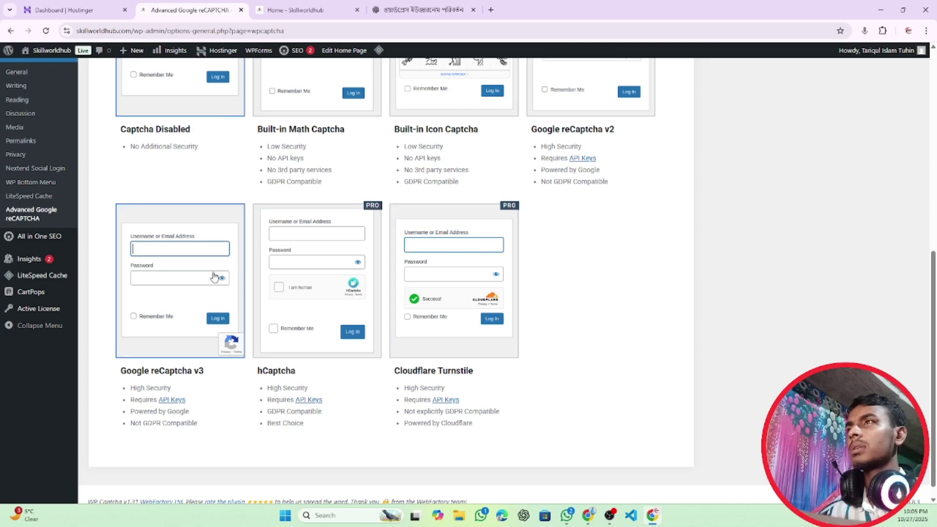
{"action": "scroll", "coordinate": [221, 276], "scroll_direction": "up", "scroll_amount": 1}
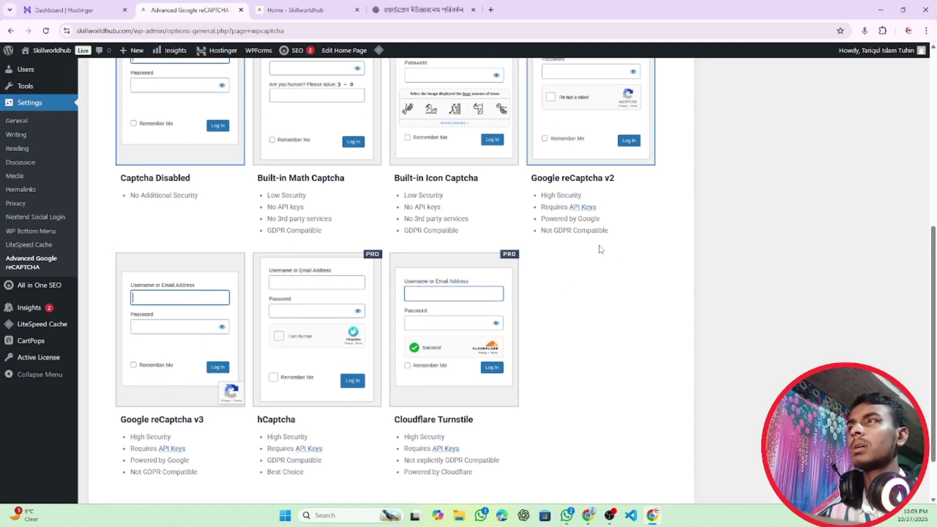
{"action": "scroll", "coordinate": [600, 249], "scroll_direction": "up", "scroll_amount": 4}
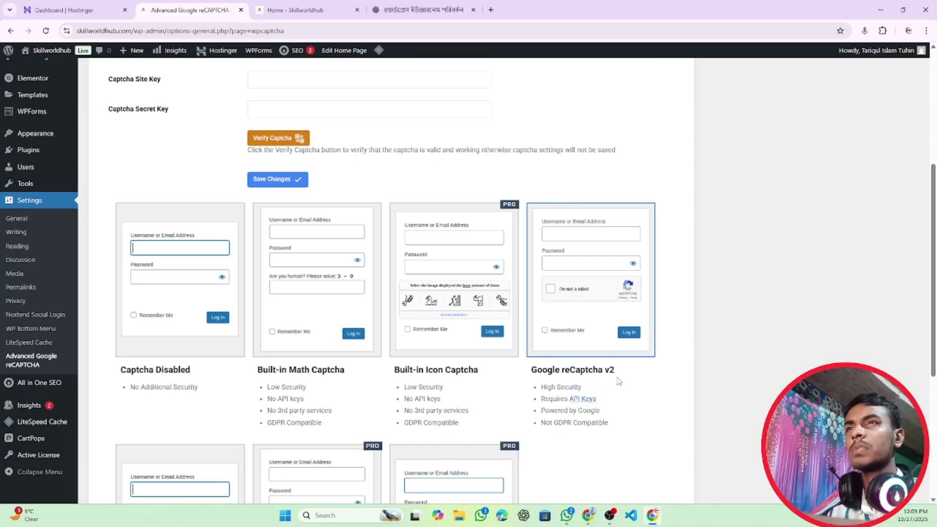
{"action": "scroll", "coordinate": [607, 275], "scroll_direction": "up", "scroll_amount": 2}
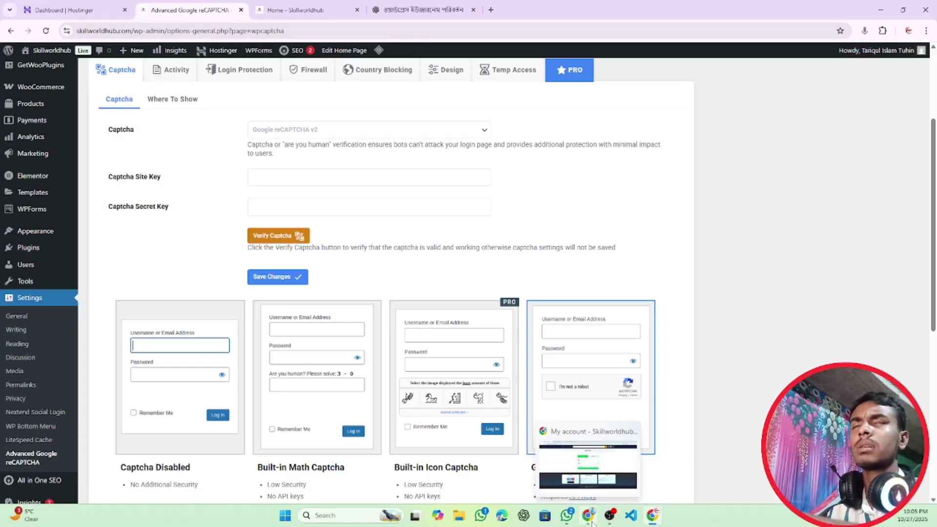
Search Google for "reCAPTCHA" in a new browser tab
{"action": "left_click", "coordinate": [491, 9]}
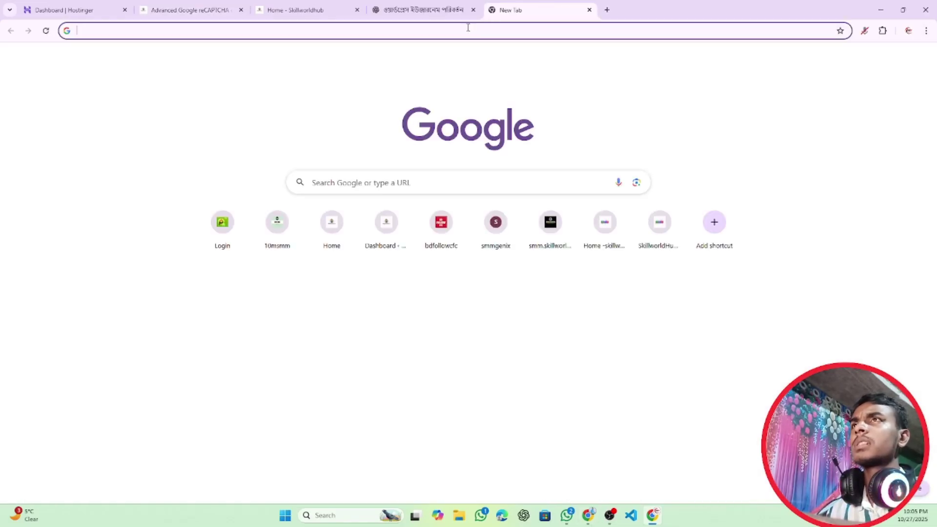
{"action": "left_click", "coordinate": [468, 31]}
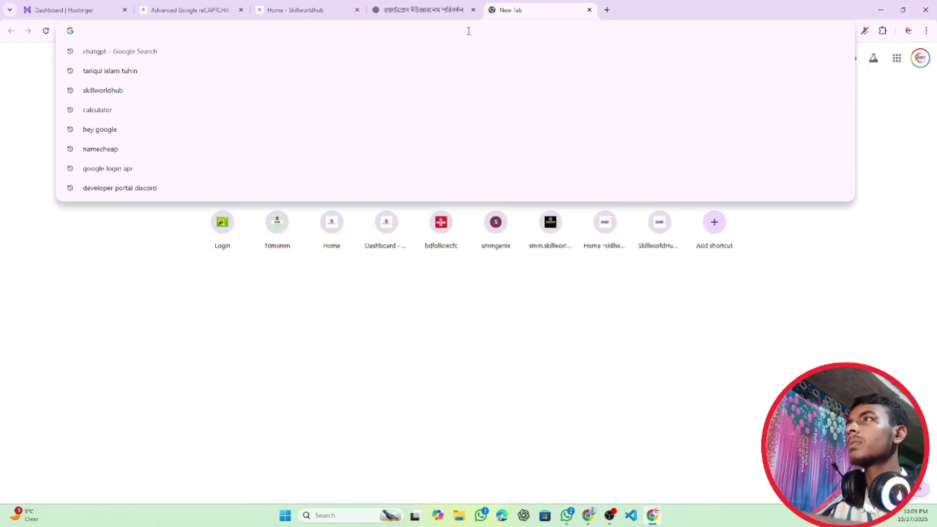
{"action": "type", "text": "r"}
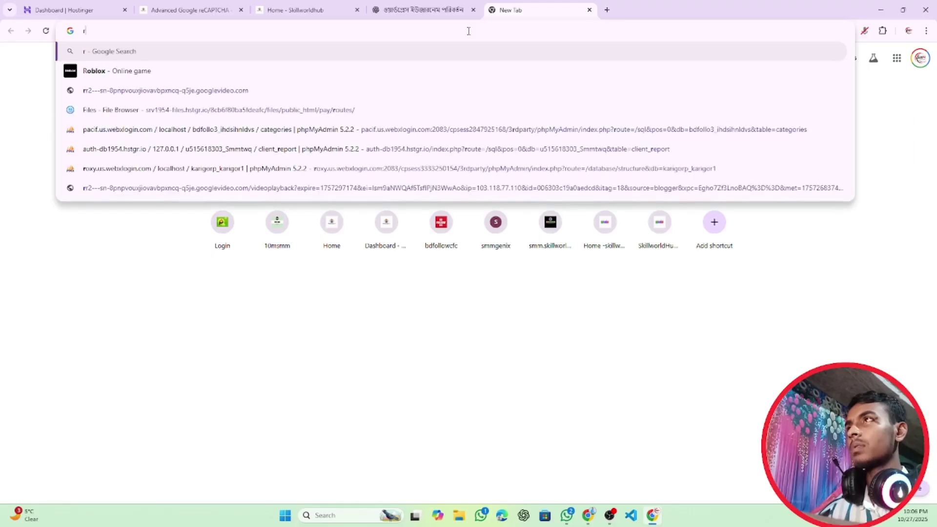
{"action": "type", "text": "e"}
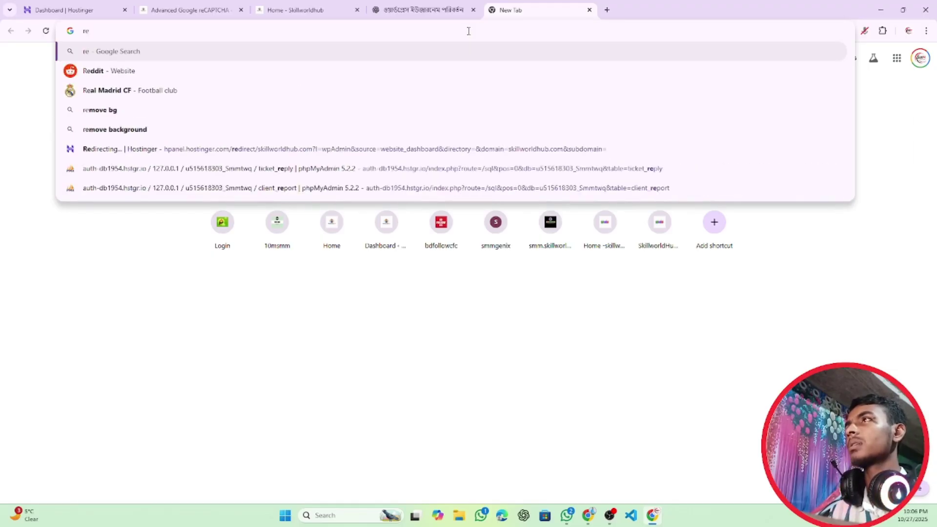
{"action": "key", "text": "BackSpace"}
{"action": "key", "text": "BackSpace"}
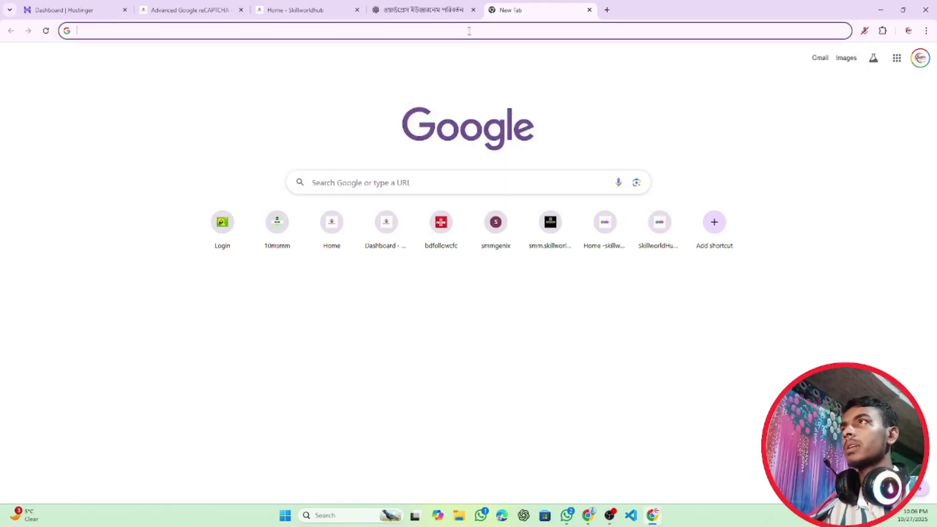
{"action": "type", "text": "Advanced Google reCAPTCHA"}
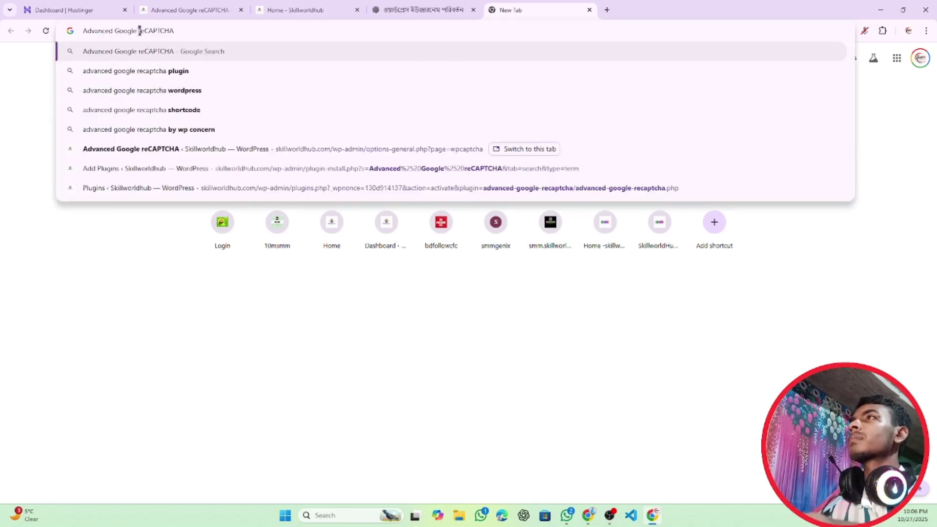
{"action": "left_click_drag", "start_coordinate": [137, 30], "coordinate": [82, 32]}
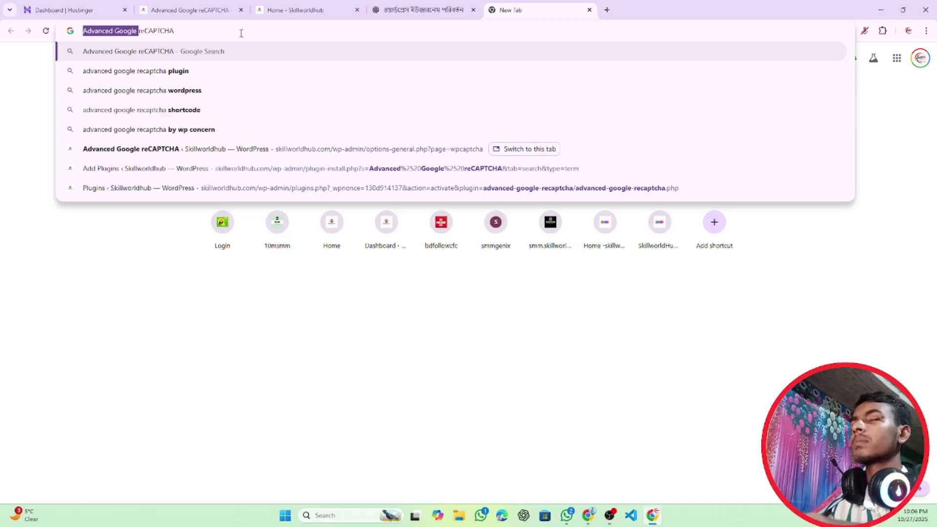
{"action": "key", "text": "BackSpace"}
{"action": "key", "text": "Return"}
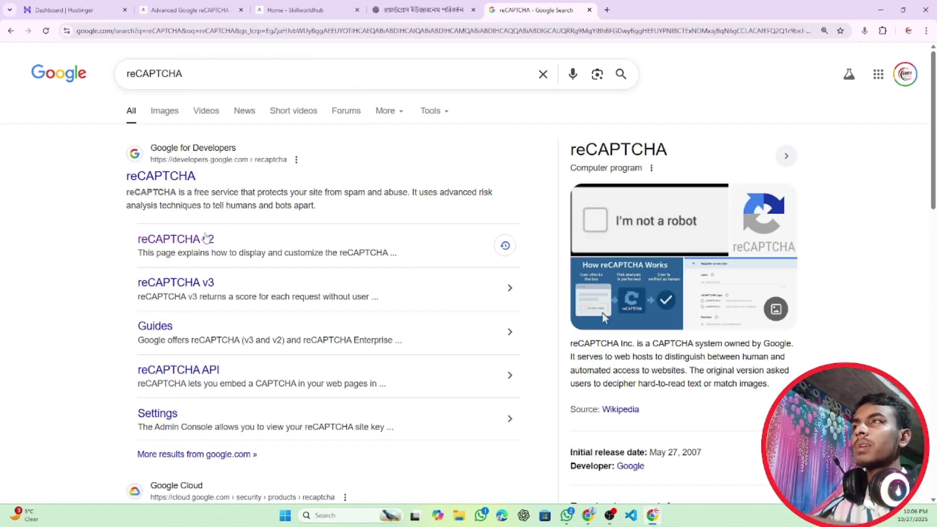
Open the Google for Developers reCAPTCHA page and proceed through its getting-started guide to the new site registration form
{"action": "left_click", "coordinate": [161, 176]}
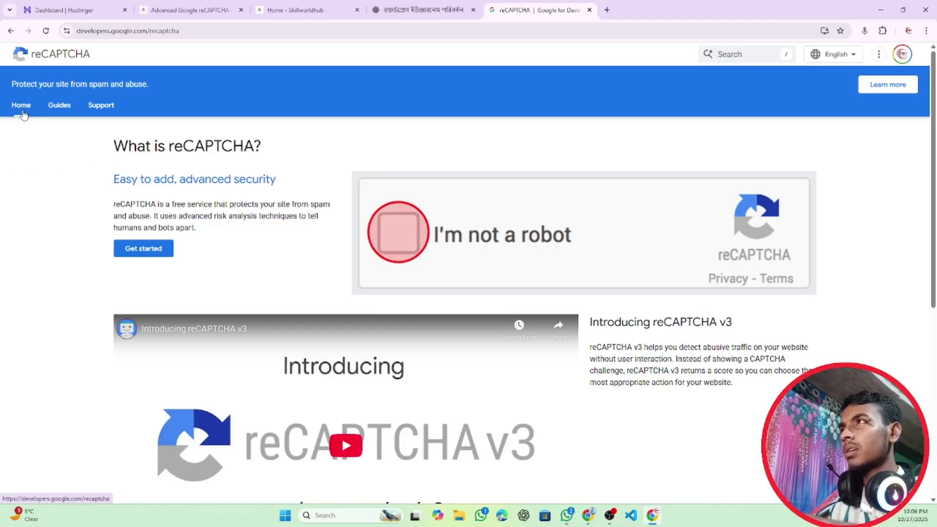
{"action": "left_click", "coordinate": [140, 250]}
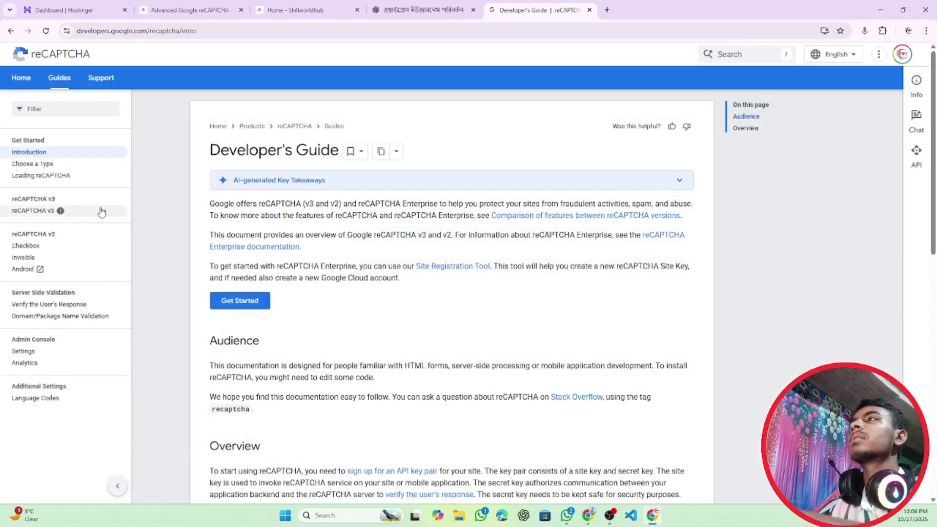
{"action": "left_click", "coordinate": [253, 303]}
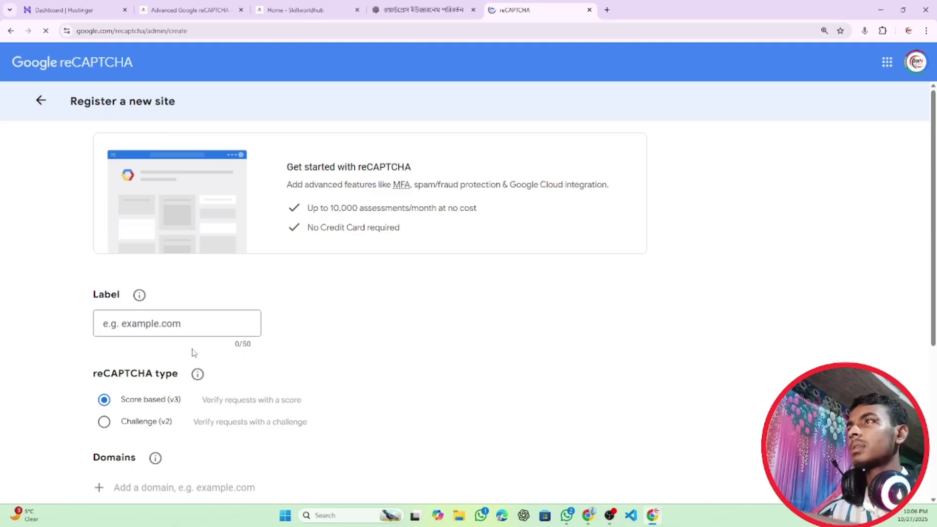
{"action": "scroll", "coordinate": [416, 303], "scroll_direction": "down", "scroll_amount": 2}
{"action": "scroll", "coordinate": [368, 239], "scroll_direction": "up", "scroll_amount": 1}
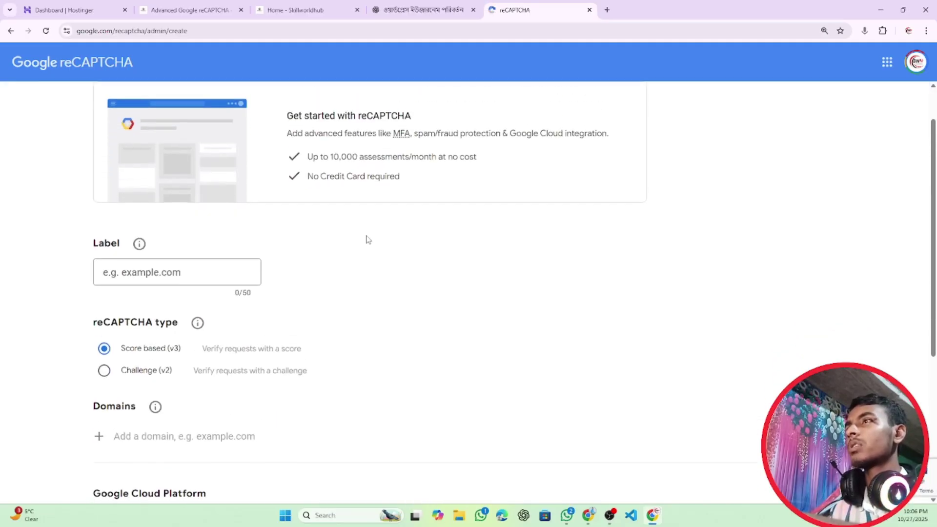
{"action": "scroll", "coordinate": [368, 240], "scroll_direction": "down", "scroll_amount": 5}
{"action": "left_click", "coordinate": [173, 280]}
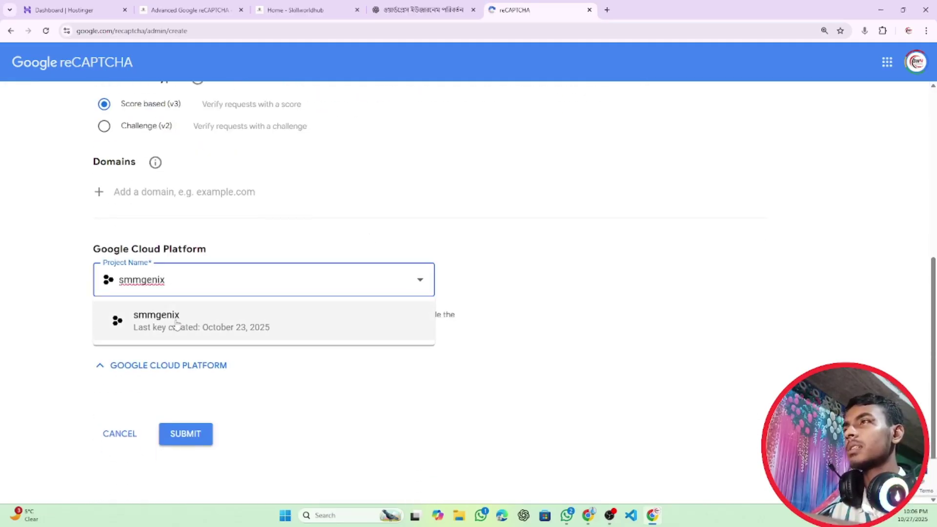
{"action": "left_click", "coordinate": [534, 217]}
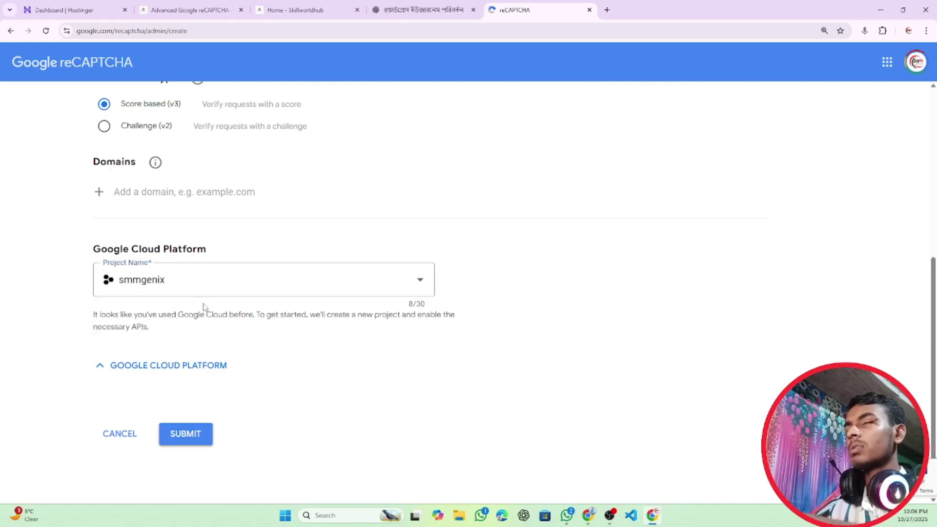
Label the new site "Skillworldhub", copy that label, and set the reCAPTCHA type to Challenge (v2)
{"action": "scroll", "coordinate": [202, 307], "scroll_direction": "up", "scroll_amount": 3}
{"action": "left_click", "coordinate": [194, 173]}
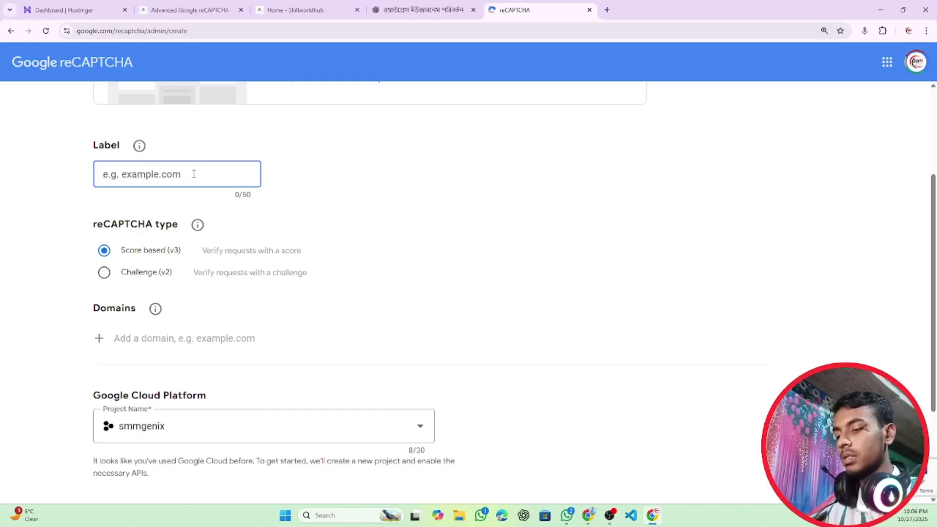
{"action": "type", "text": "Skillworldhub"}
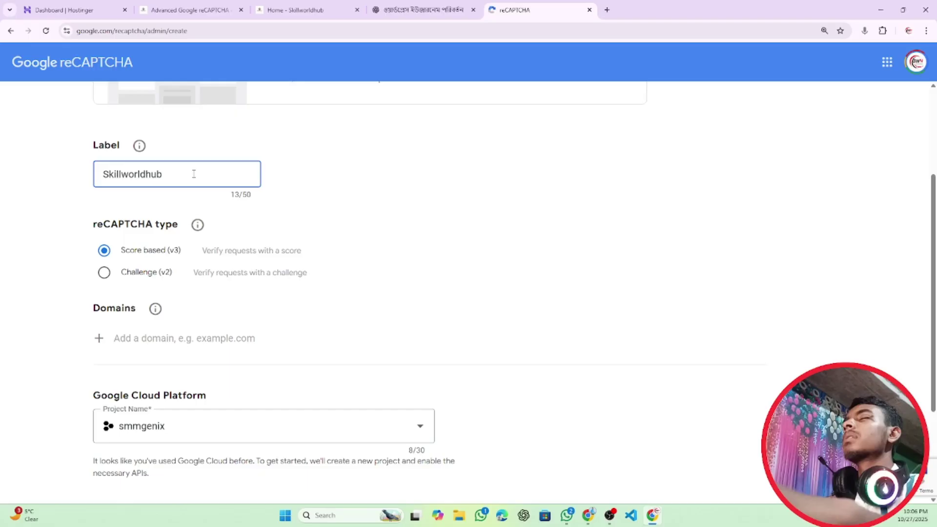
{"action": "left_click_drag", "start_coordinate": [194, 174], "coordinate": [97, 185]}
{"action": "key", "text": "ctrl+c"}
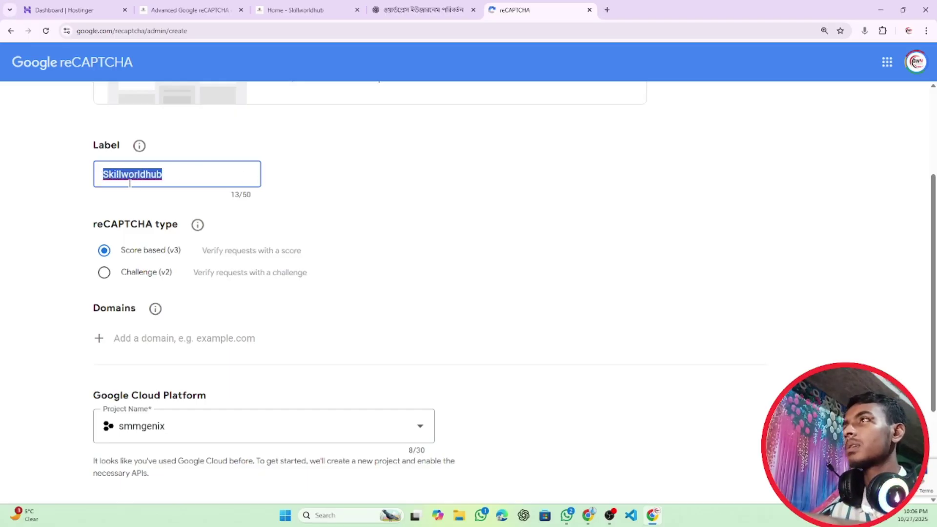
{"action": "left_click", "coordinate": [132, 273]}
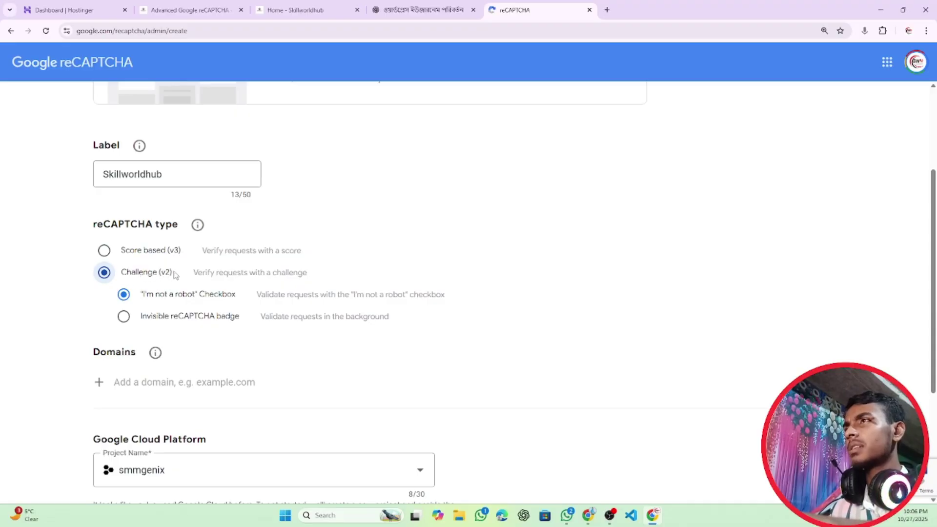
Enter Skillworldhub.com as the domain for the new reCAPTCHA site
{"action": "scroll", "coordinate": [232, 327], "scroll_direction": "down", "scroll_amount": 3}
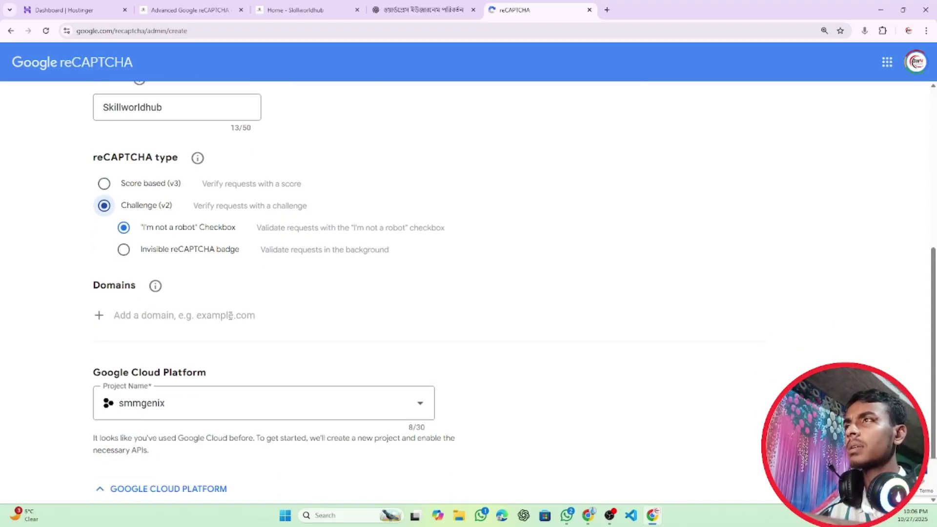
{"action": "left_click", "coordinate": [191, 234]}
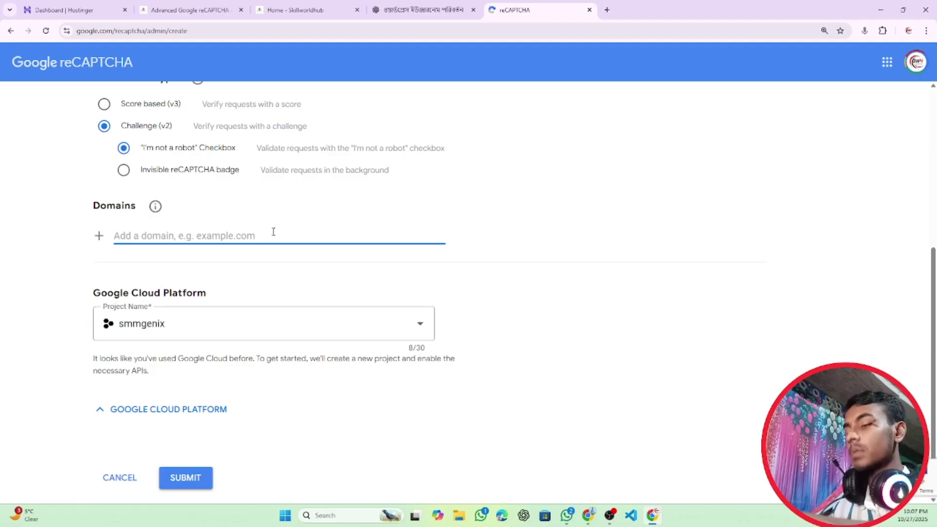
{"action": "key", "text": "ctrl+v"}
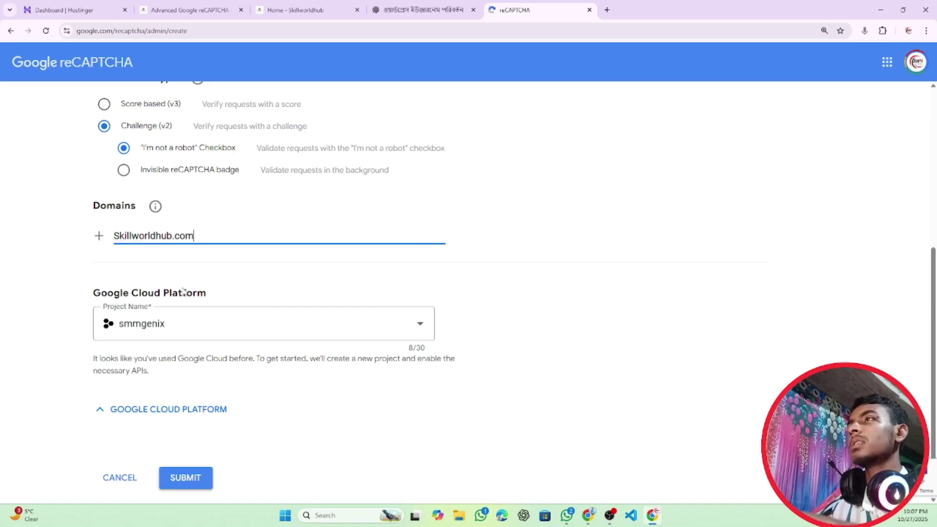
Replace the Google Cloud Platform project name with "Skillworldhub" and submit the site registration
{"action": "left_click", "coordinate": [190, 324]}
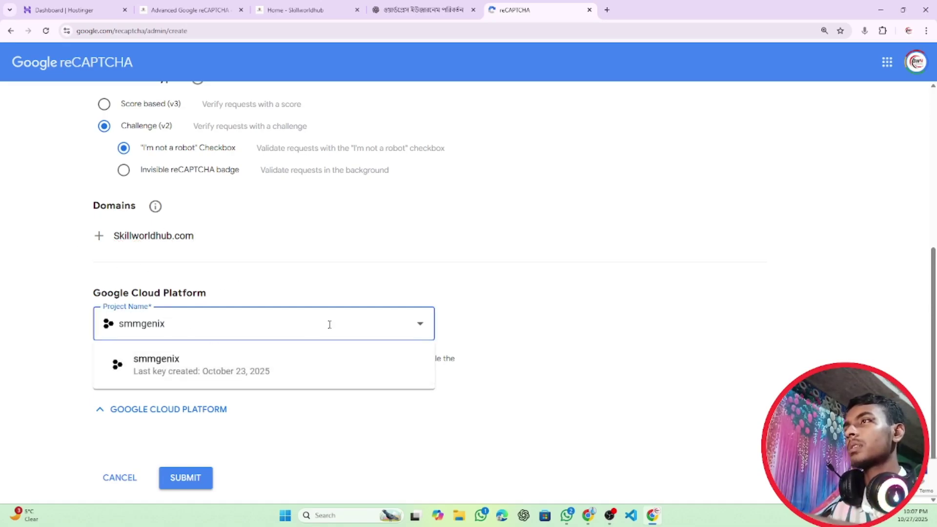
{"action": "left_click", "coordinate": [504, 298]}
{"action": "left_click", "coordinate": [197, 329]}
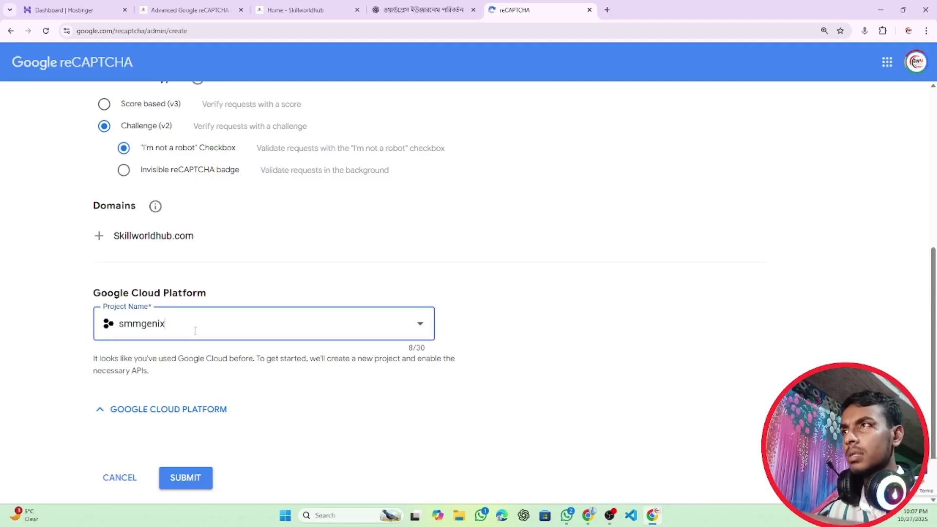
{"action": "left_click_drag", "start_coordinate": [166, 325], "coordinate": [119, 333]}
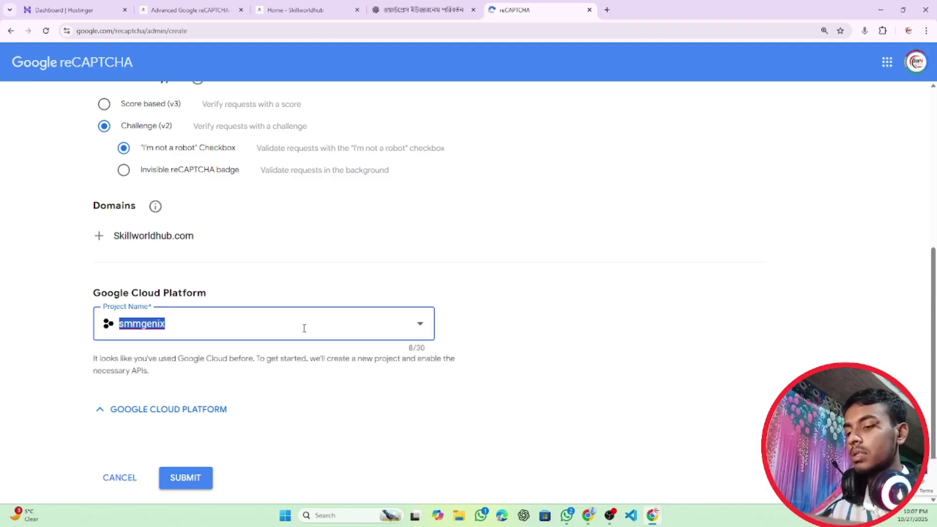
{"action": "key", "text": "ctrl+v"}
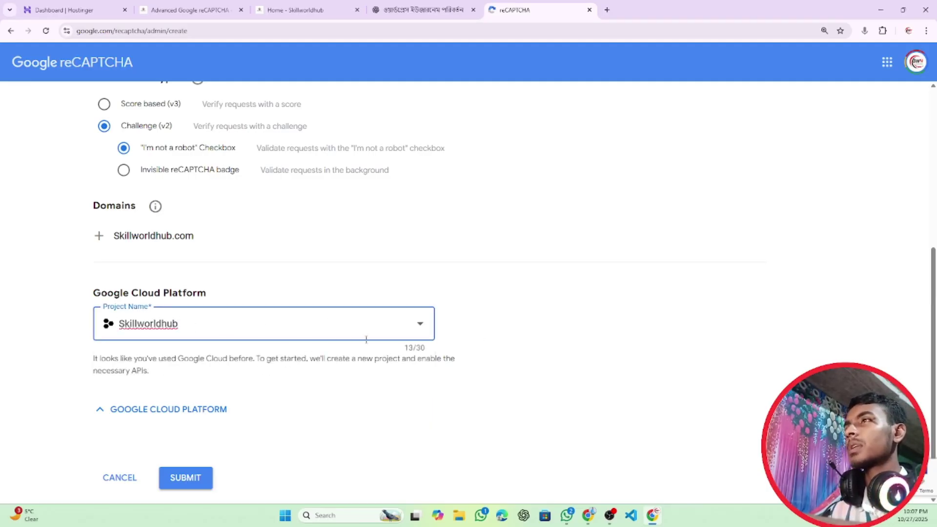
{"action": "left_click", "coordinate": [186, 478]}
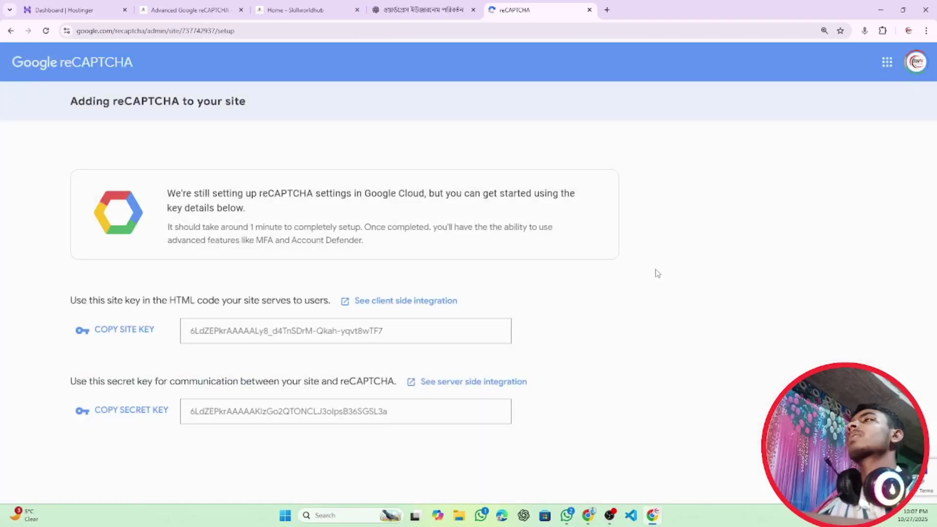
Copy the generated site key and paste it into the WordPress plugin's Captcha Site Key setting
{"action": "left_click", "coordinate": [124, 335]}
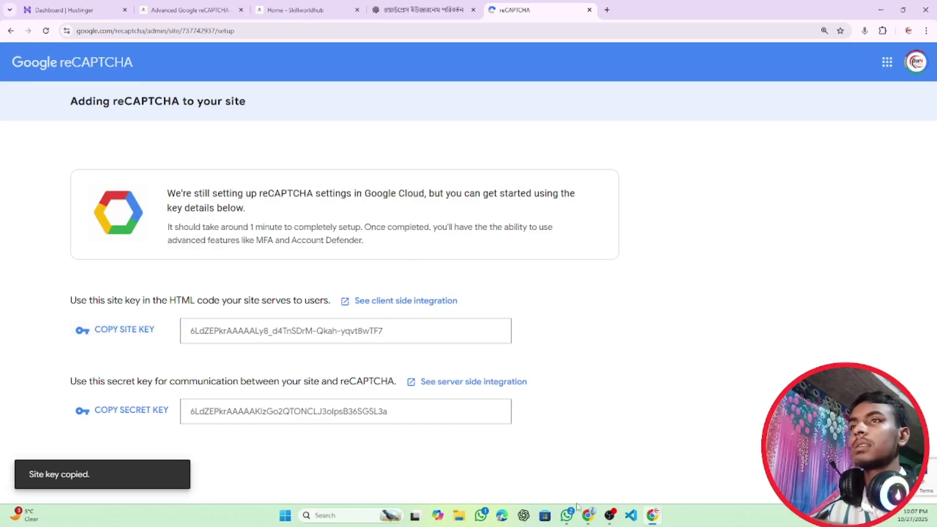
{"action": "left_click", "coordinate": [204, 6]}
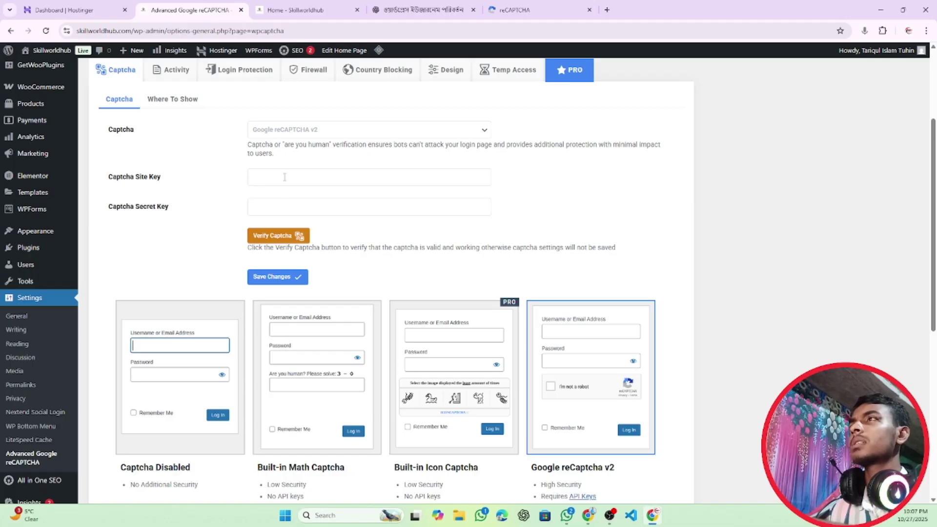
{"action": "key", "text": "ctrl+v"}
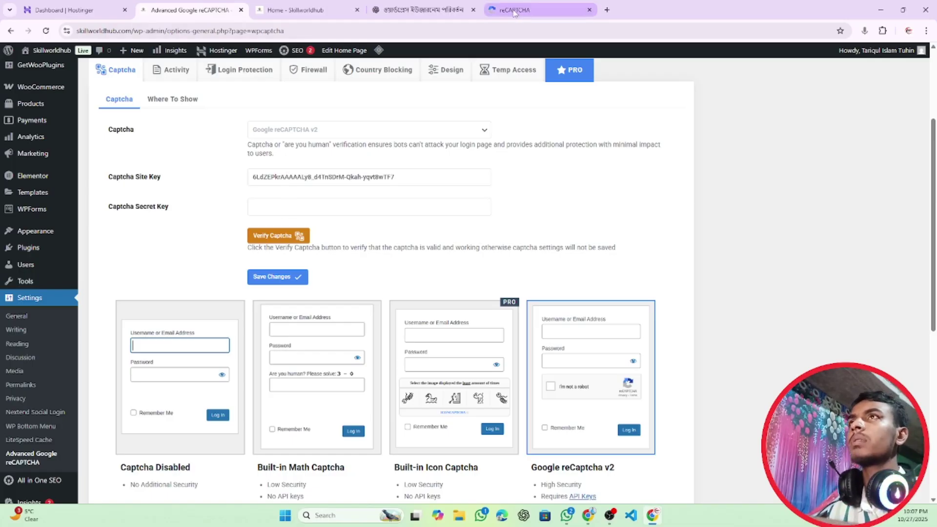
Copy the secret key from Google reCAPTCHA and paste it into the plugin's Captcha Secret Key setting
{"action": "left_click", "coordinate": [537, 10]}
{"action": "left_click", "coordinate": [138, 410]}
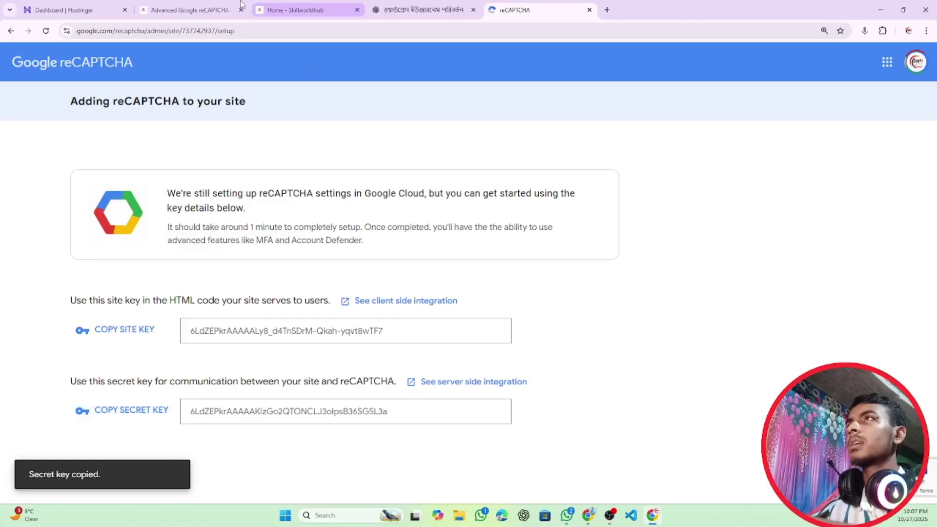
{"action": "left_click", "coordinate": [212, 6]}
{"action": "left_click", "coordinate": [312, 210]}
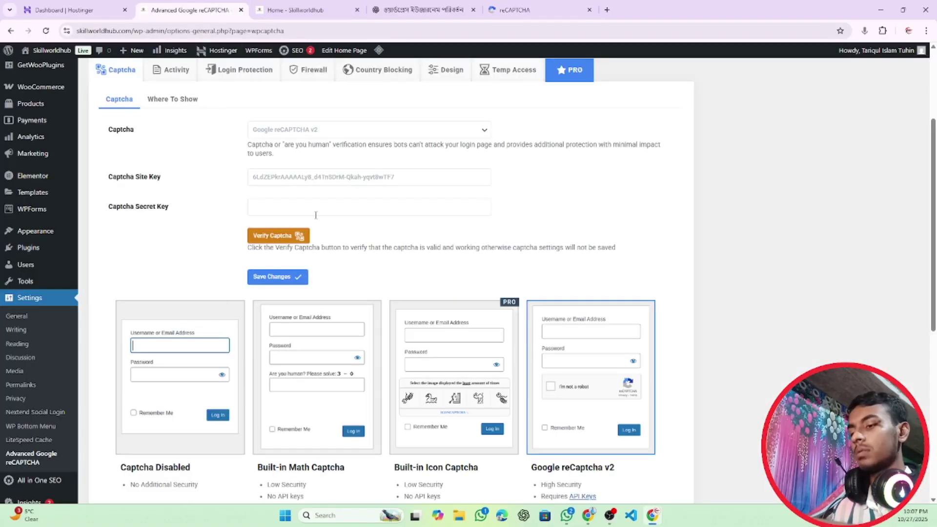
{"action": "key", "text": "ctrl+v"}
Verify the captcha by completing the "I'm not a robot" check, and save the plugin settings
{"action": "left_click", "coordinate": [272, 239]}
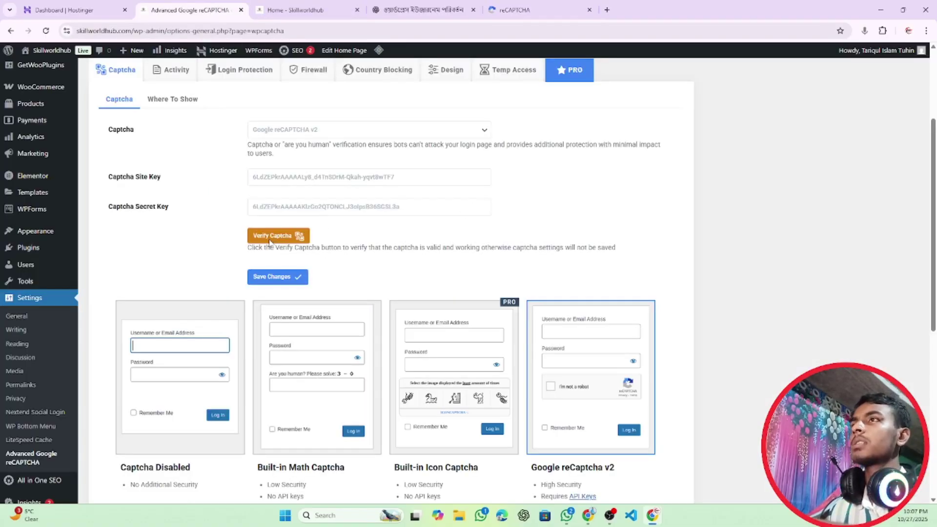
{"action": "left_click", "coordinate": [423, 268]}
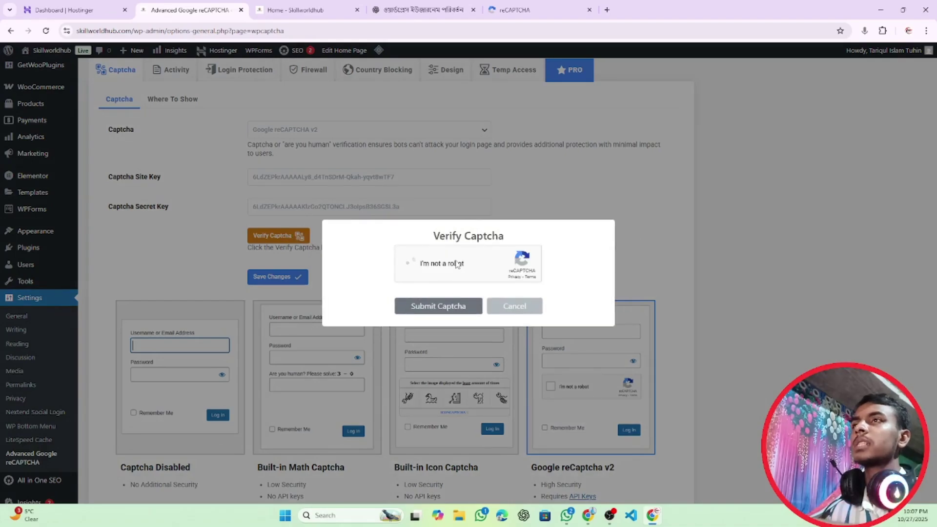
{"action": "left_click", "coordinate": [439, 308]}
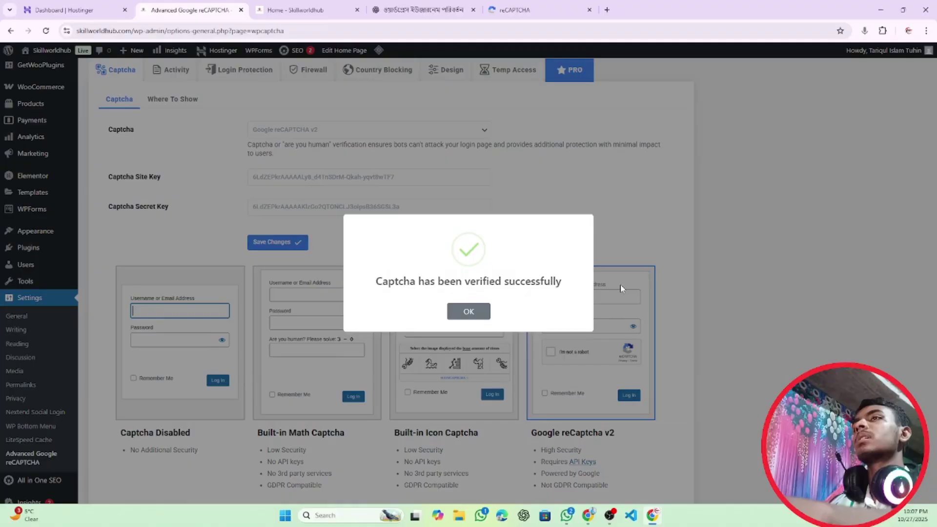
{"action": "left_click", "coordinate": [468, 311]}
{"action": "left_click", "coordinate": [276, 243]}
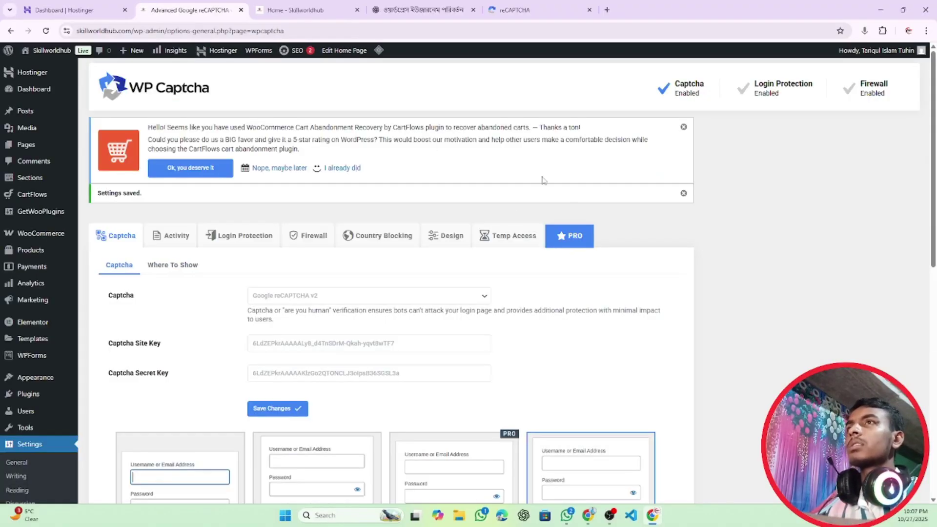
Reload the site's My account page in the other browser window and test the "I'm not a robot" checkbox on the login form
{"action": "scroll", "coordinate": [604, 454], "scroll_direction": "down", "scroll_amount": 3}
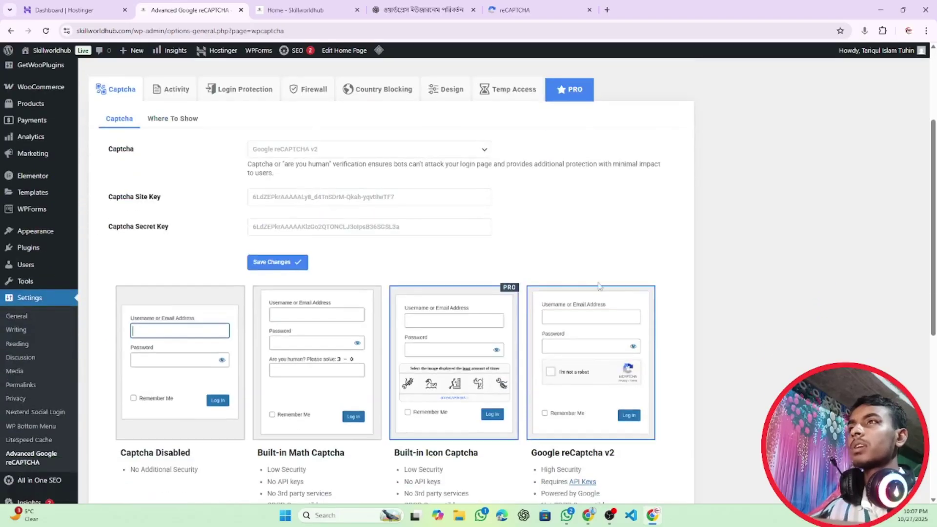
{"action": "left_click", "coordinate": [590, 521]}
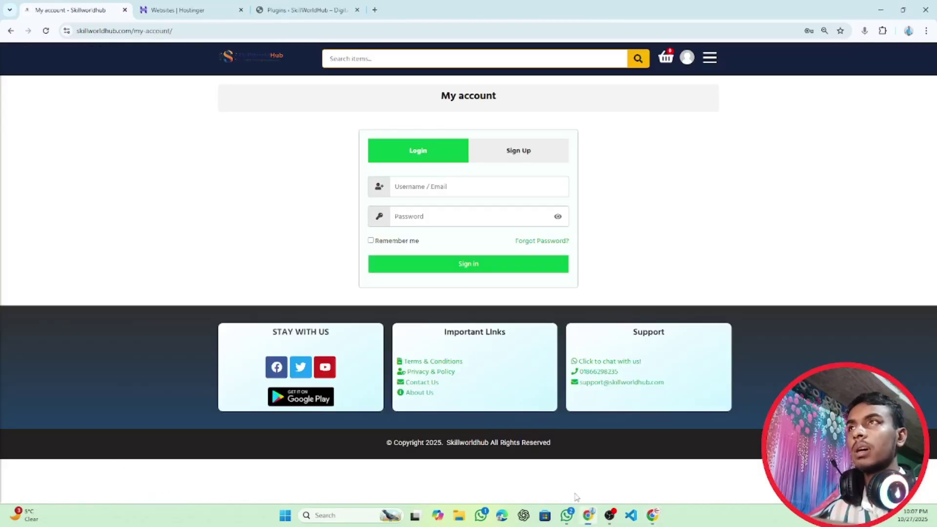
{"action": "left_click", "coordinate": [51, 32]}
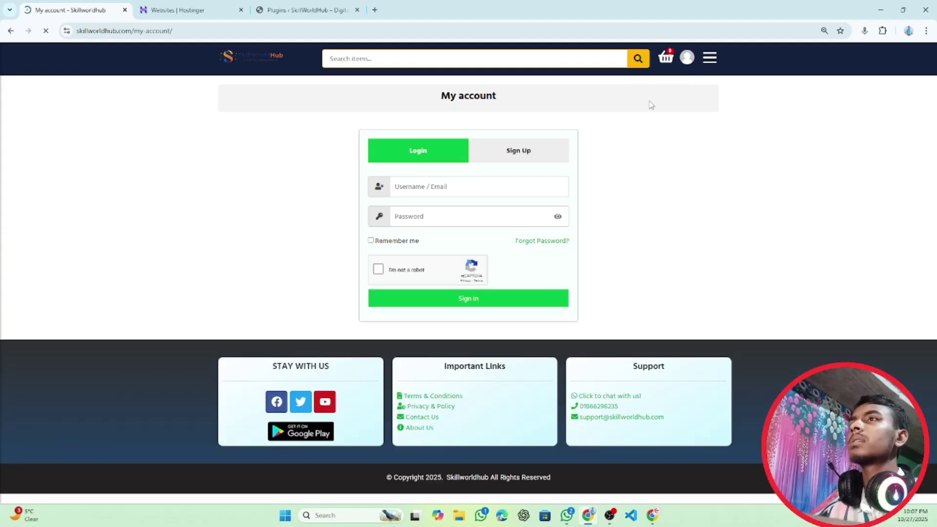
{"action": "left_click", "coordinate": [378, 269]}
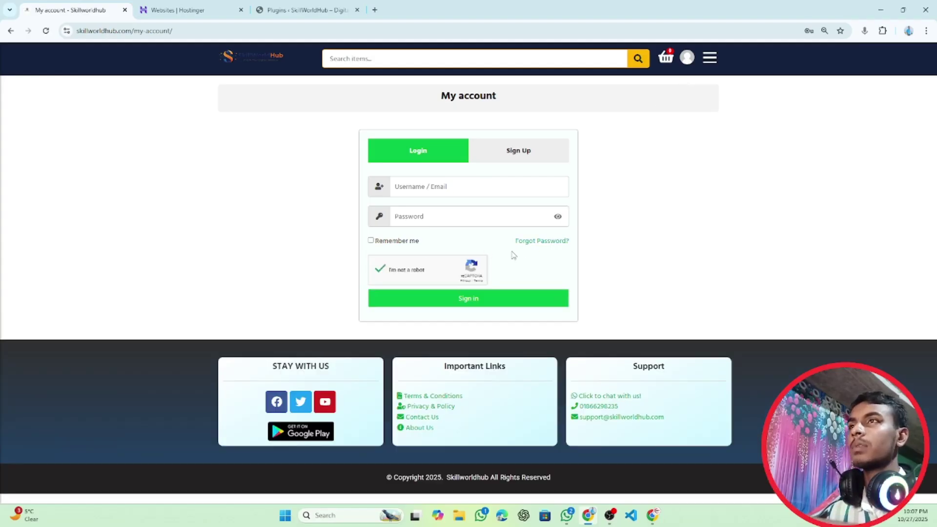
{"action": "left_click", "coordinate": [46, 30]}
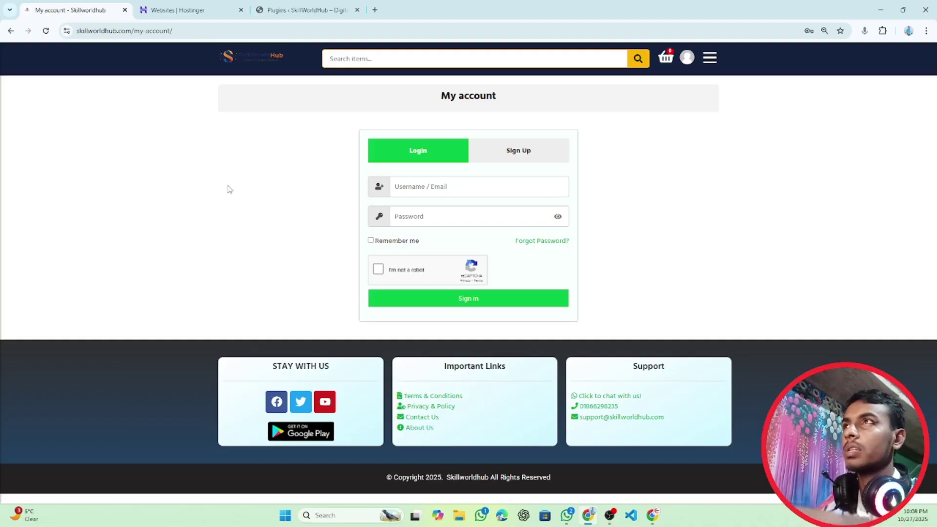
Open the Skillworldhub home page and look through its Featured Products and PHP script sections
{"action": "left_click", "coordinate": [250, 64]}
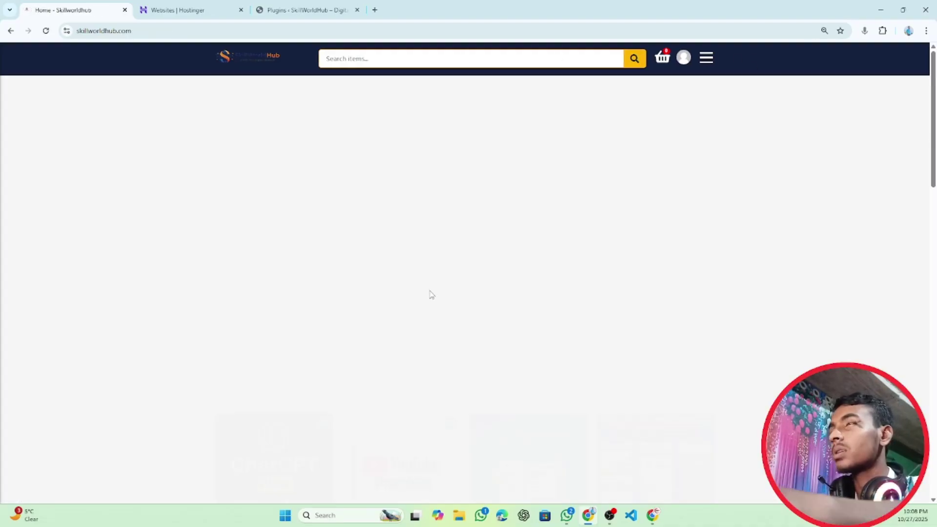
{"action": "scroll", "coordinate": [645, 390], "scroll_direction": "down", "scroll_amount": 3}
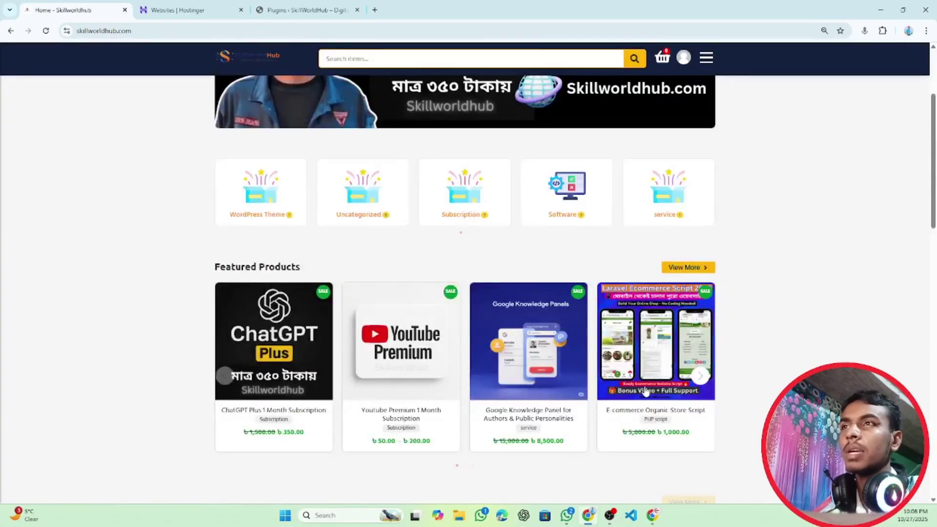
{"action": "scroll", "coordinate": [489, 280], "scroll_direction": "down", "scroll_amount": 2}
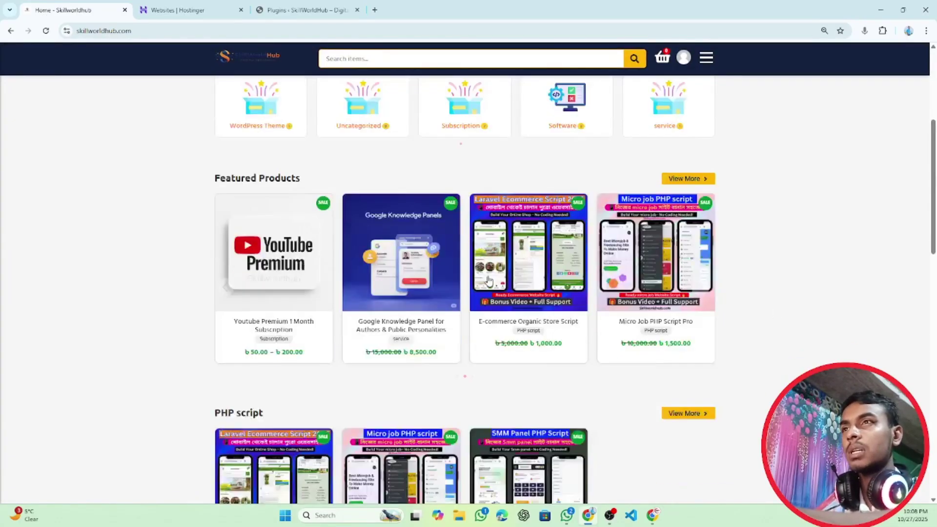
{"action": "scroll", "coordinate": [489, 280], "scroll_direction": "down", "scroll_amount": 3}
{"action": "mouse_move", "coordinate": [610, 515]}
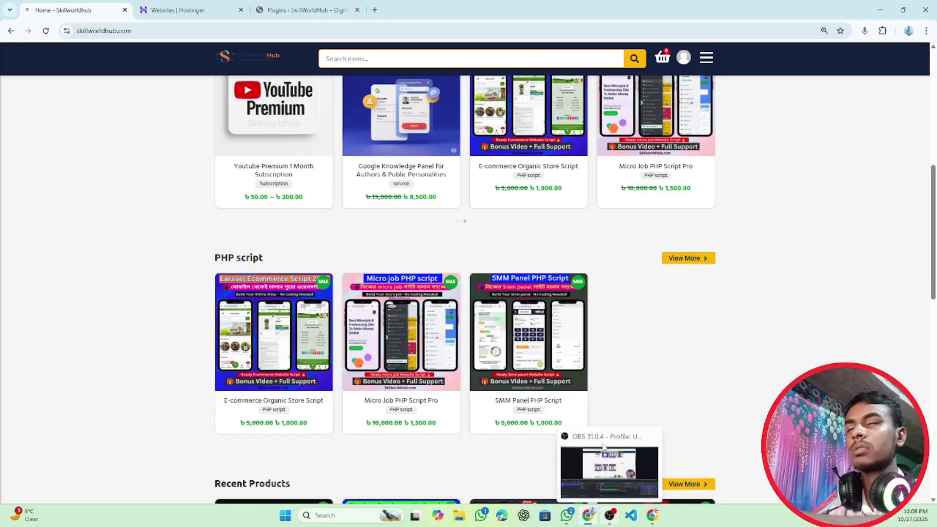